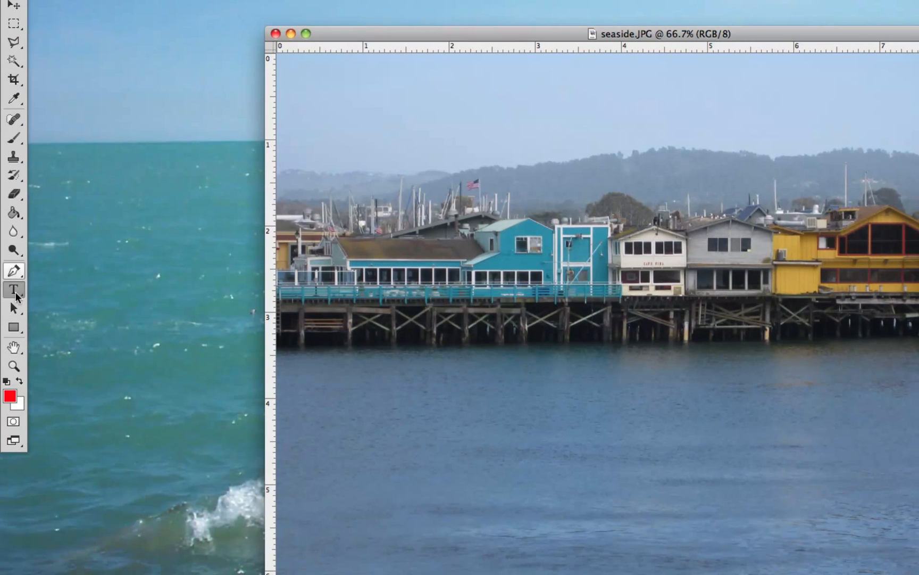
- Add horizontal text on the water reading a possessive first name plus "Summer Vacation", and insert "Great" before "Summer"
left_click(15, 293)
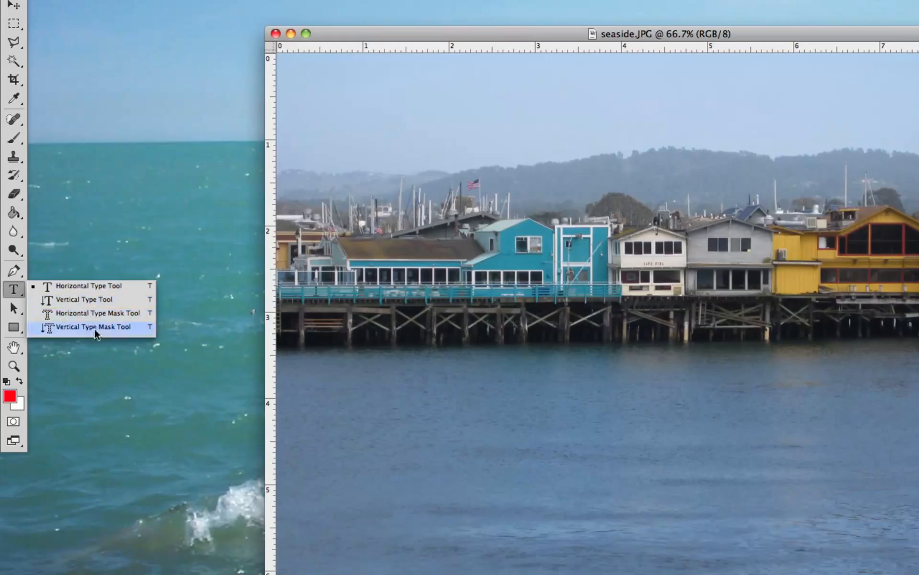
left_click(64, 283)
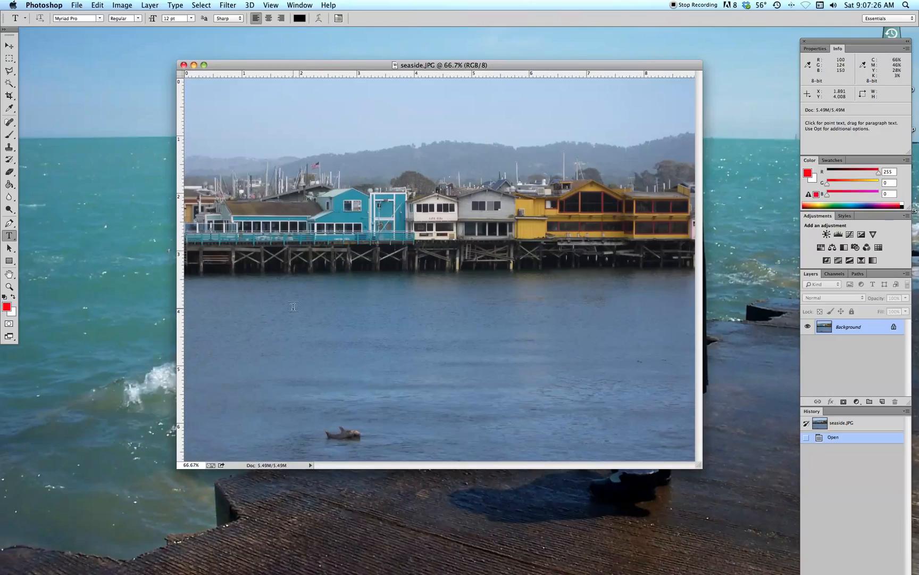
left_click(342, 301)
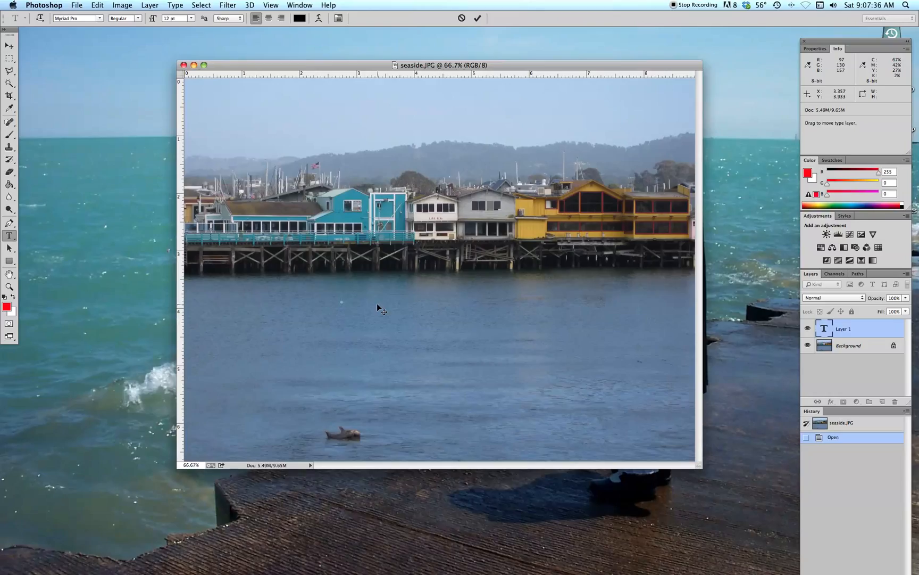
type("Ron's Summer Vacation")
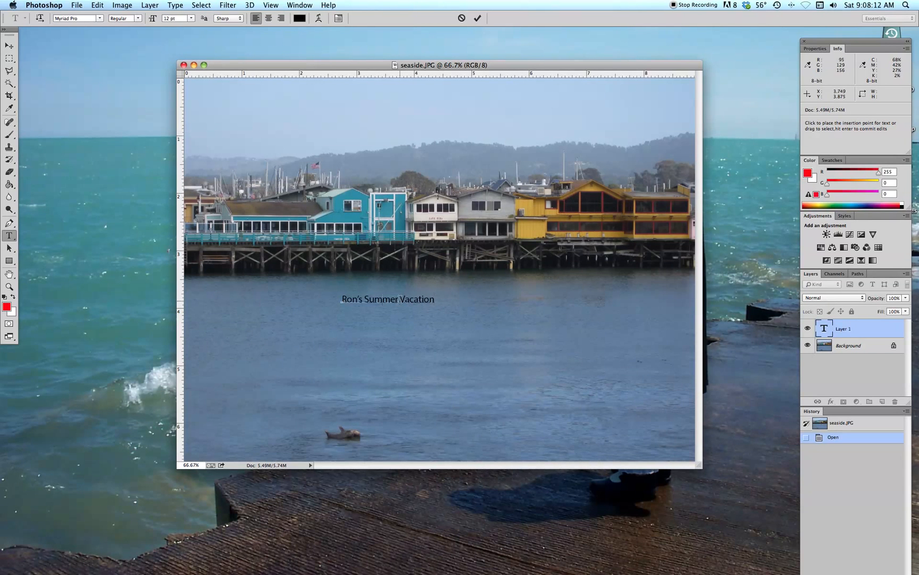
left_click(366, 298)
type("Great")
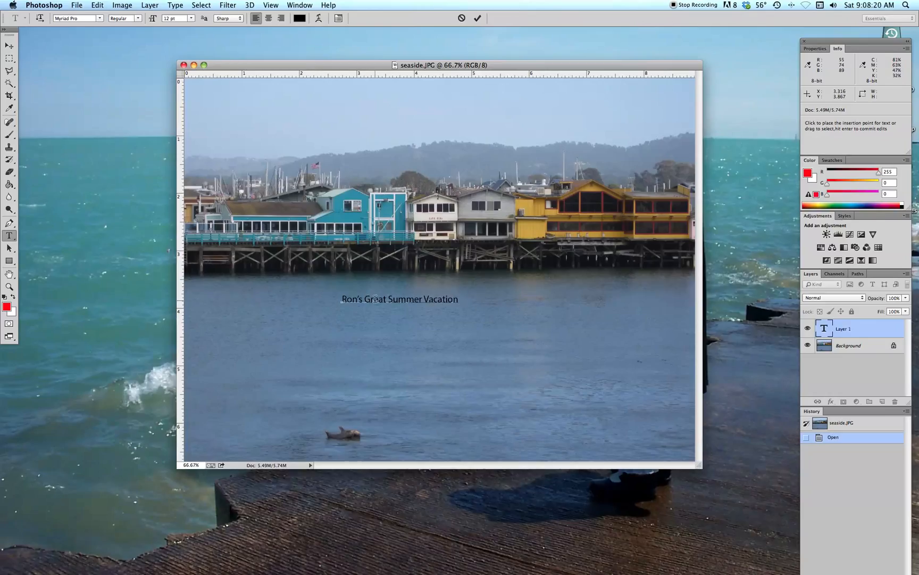
- Change the font of the whole text line to Helvetica
triple_click(381, 299)
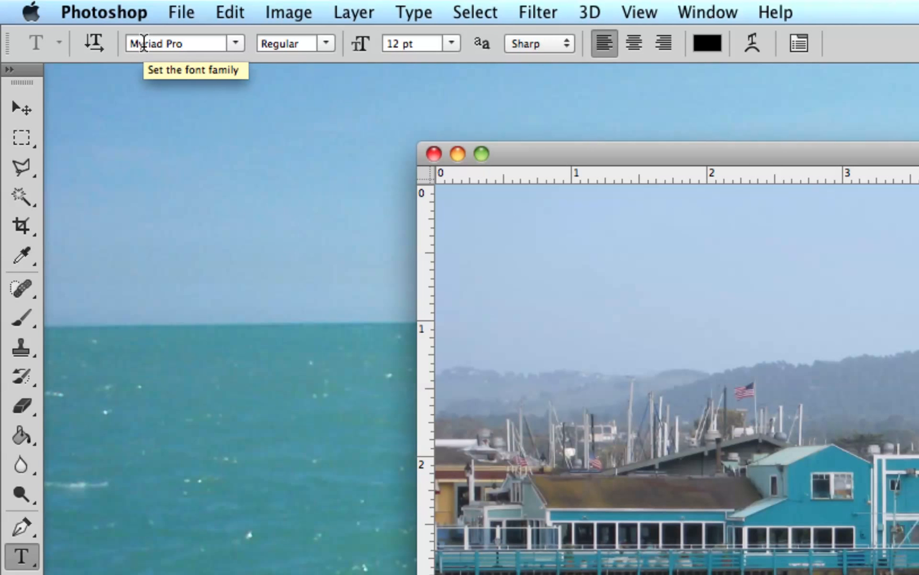
left_click(235, 44)
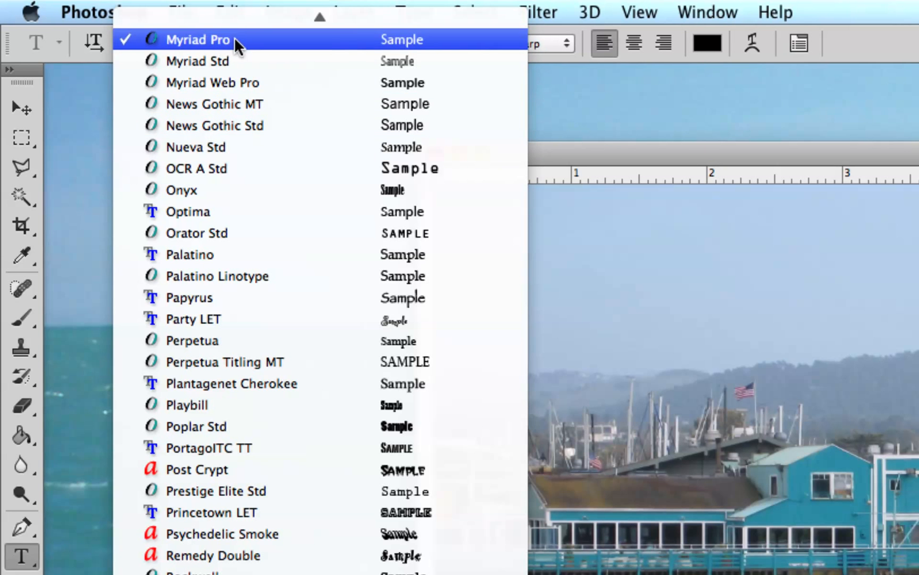
scroll(235, 37, "up", 20)
scroll(234, 37, "up", 20)
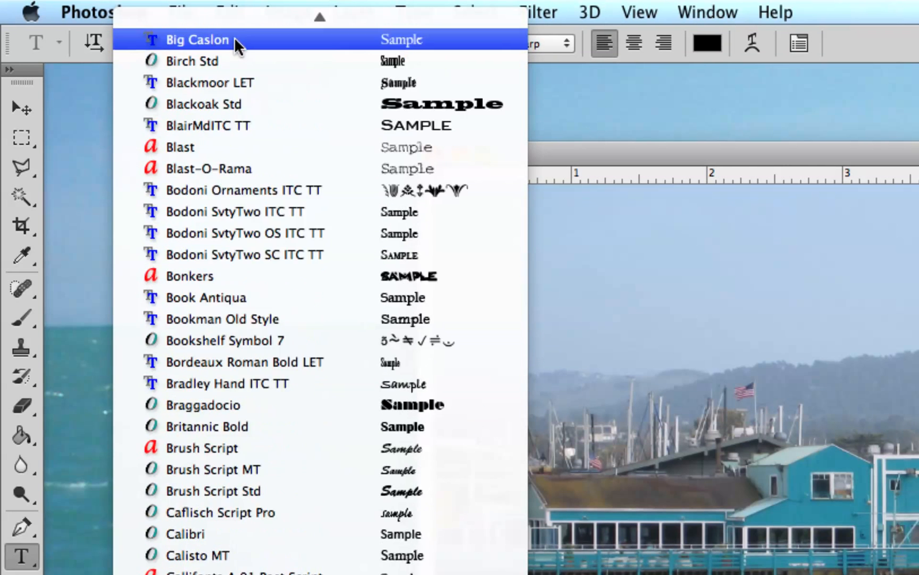
scroll(238, 53, "up", 10)
scroll(193, 77, "up", 5)
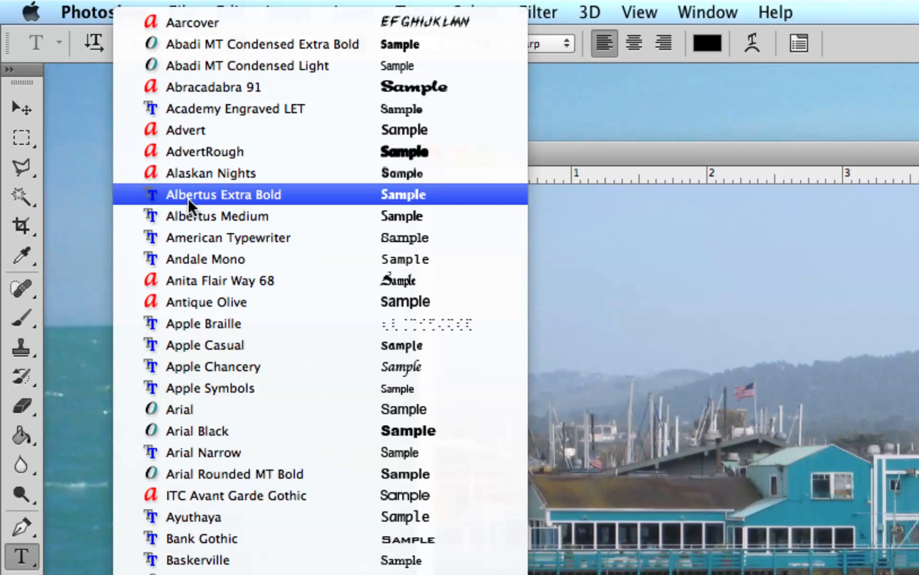
scroll(214, 273, "down", 10)
scroll(214, 273, "down", 10)
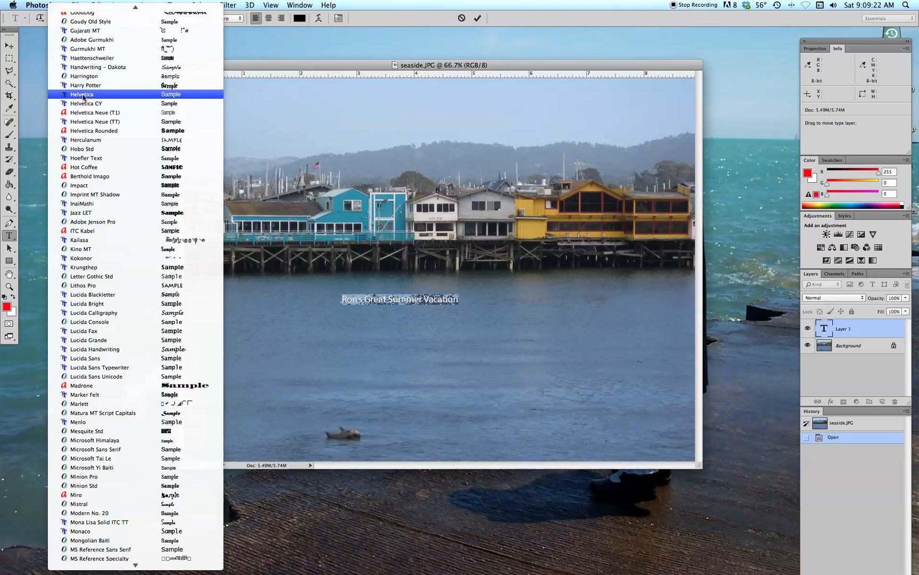
left_click(104, 96)
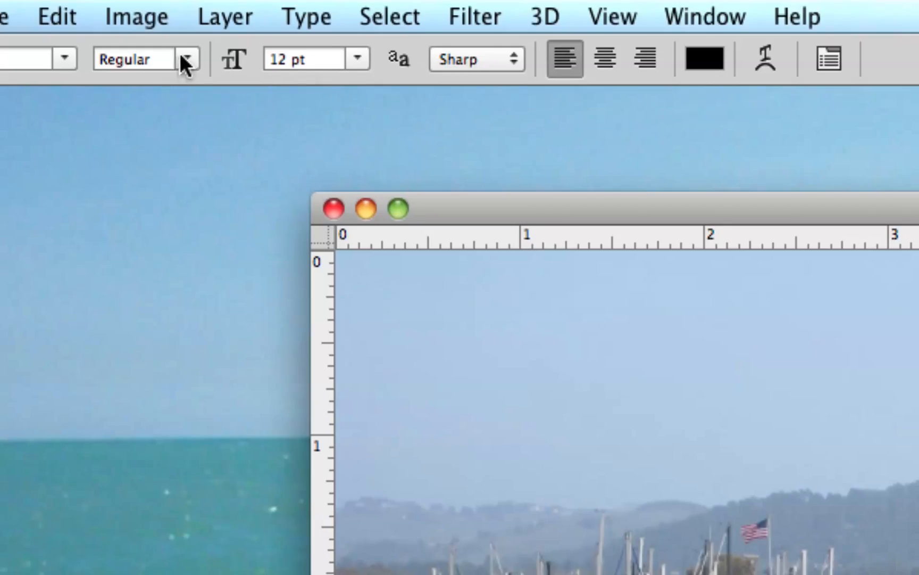
- Set the font style of the selected text to Bold Oblique
left_click(180, 54)
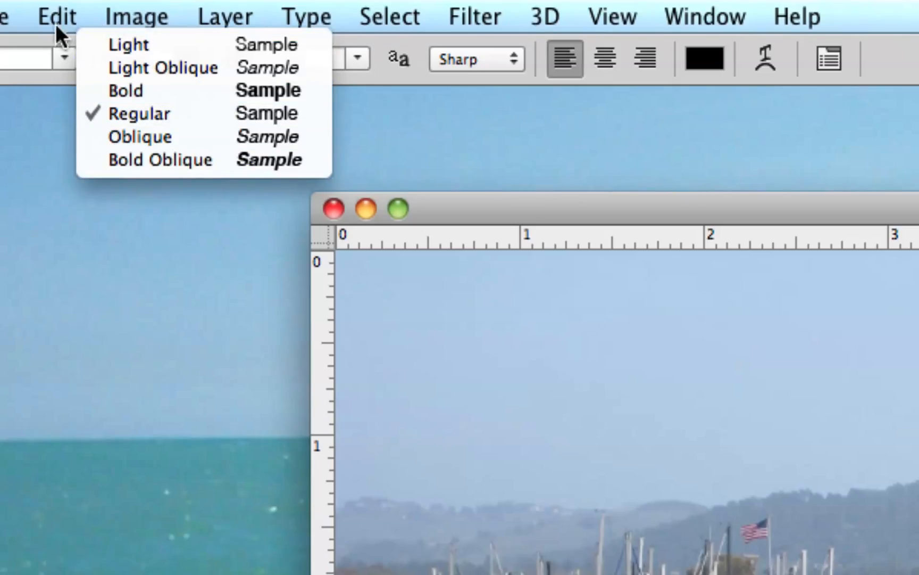
left_click(359, 37)
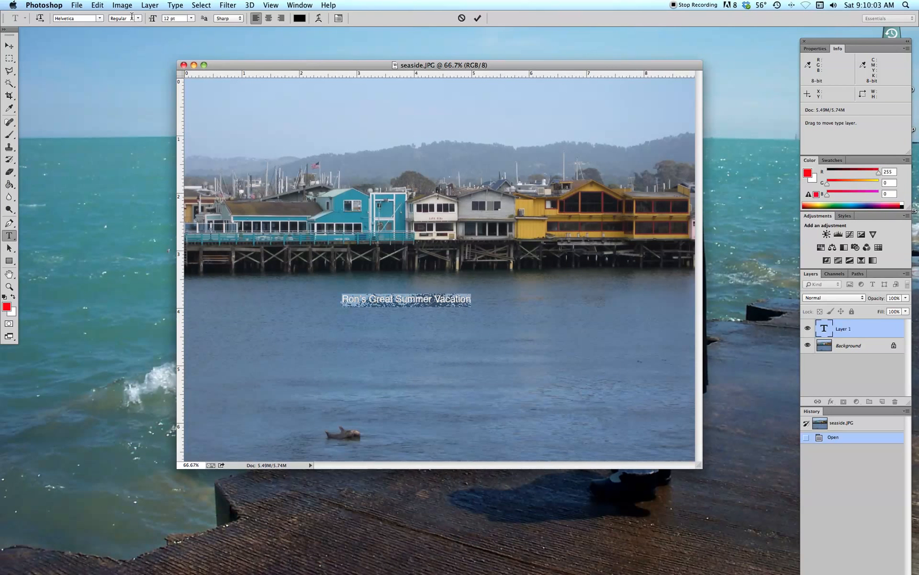
left_click(181, 59)
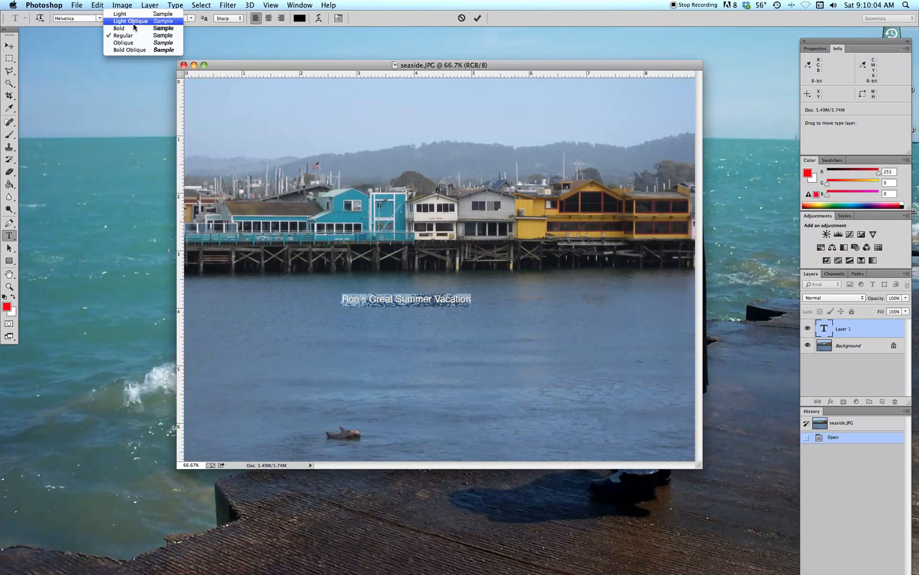
left_click(130, 50)
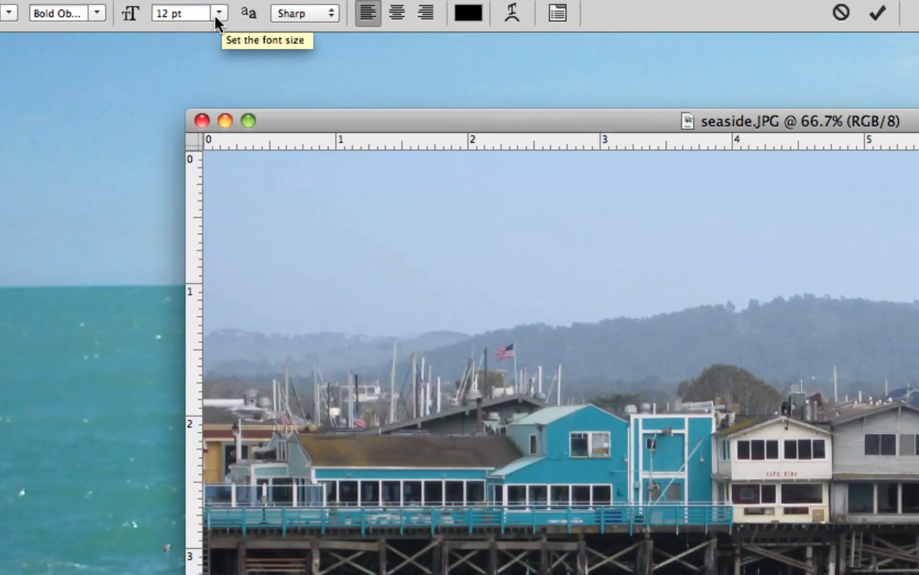
- Try the selected text at 72 pt and 48 pt, and set its size to 54 pt
left_click(206, 15)
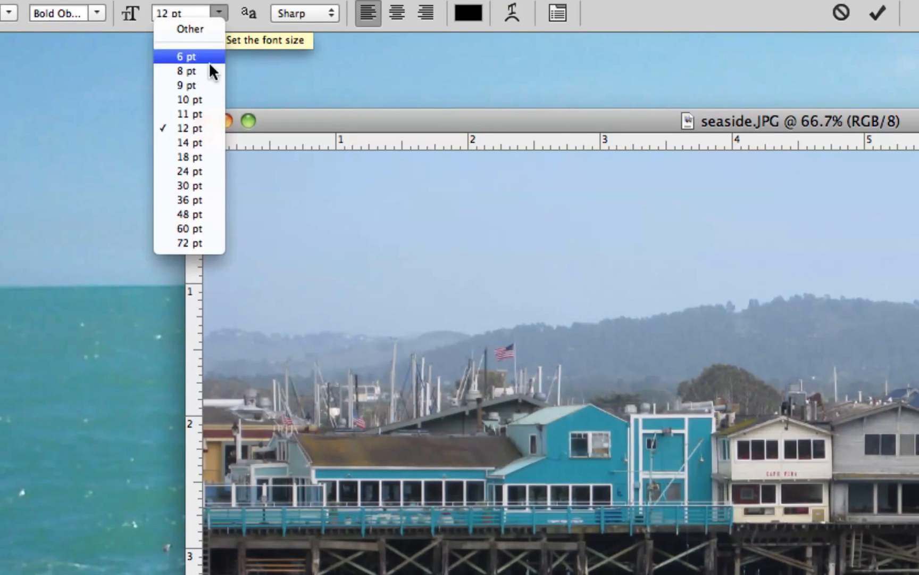
left_click(190, 243)
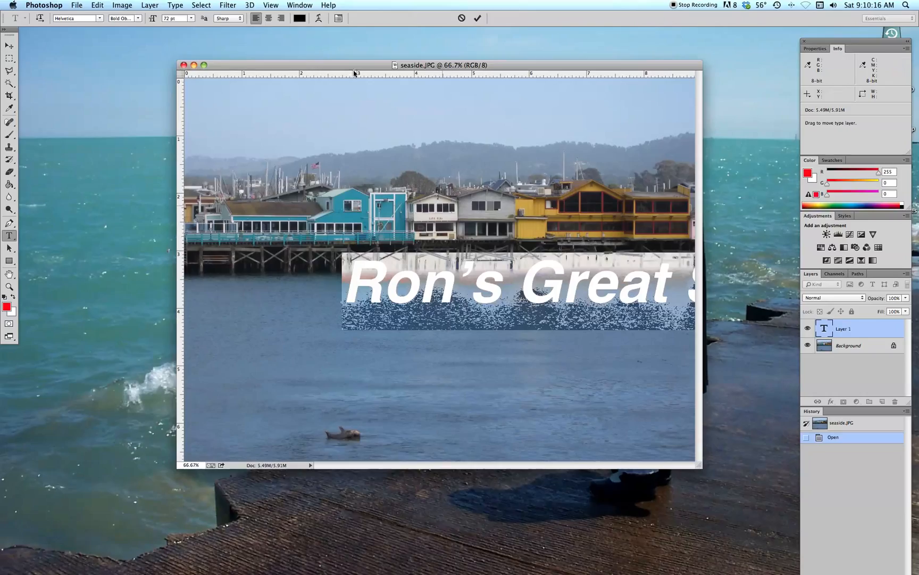
left_click(191, 18)
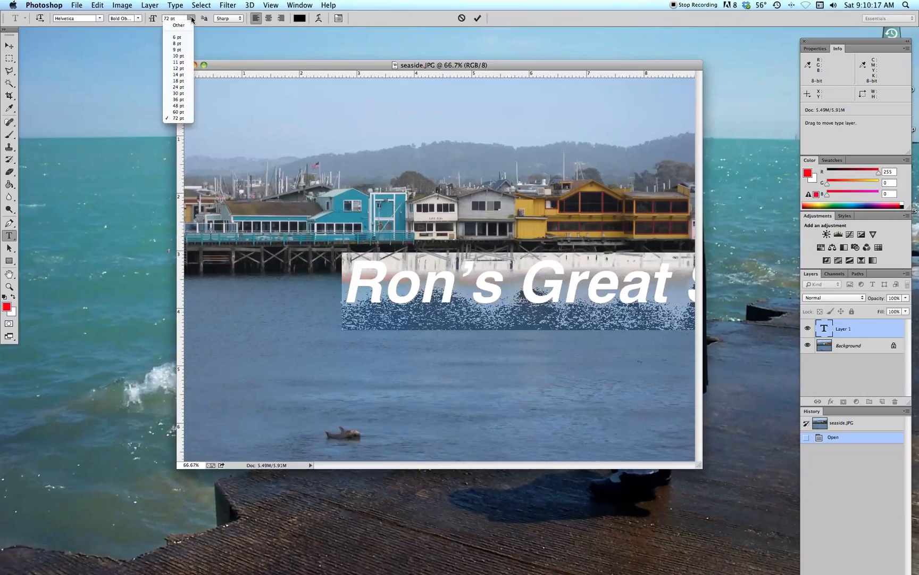
left_click(179, 105)
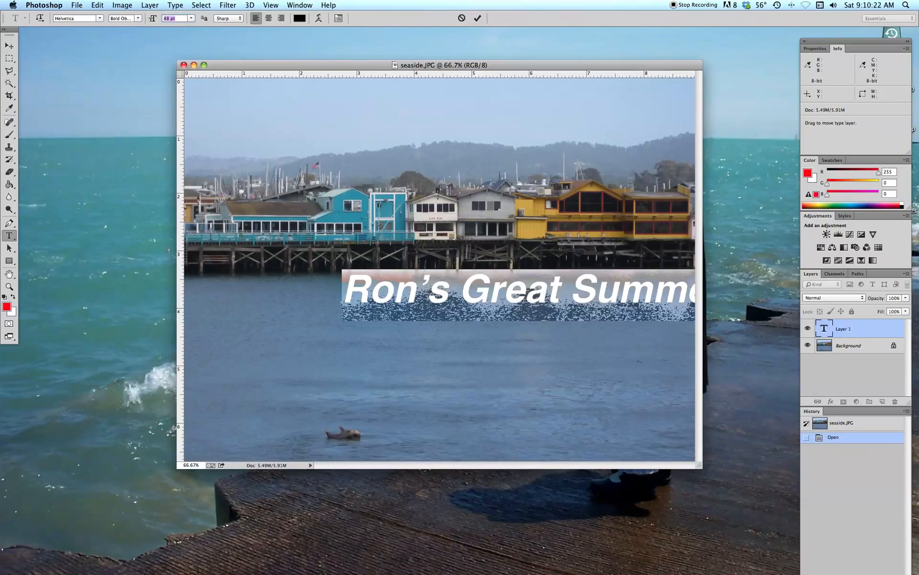
type("54")
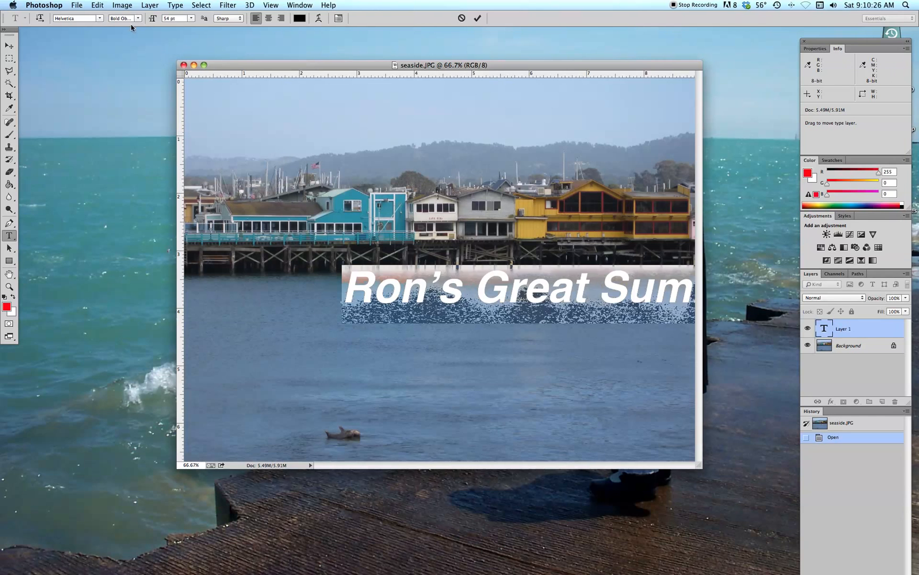
- Hide the selection highlight and try to raise the text's size to 67 pt in small steps
key("super+h")
double_click(175, 17)
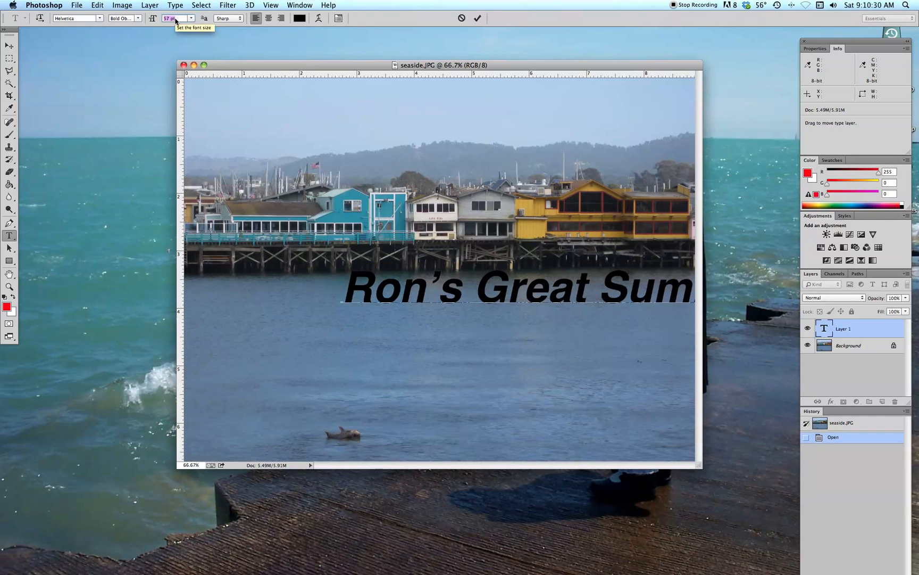
key("Up")
key("Up")
key("Up")
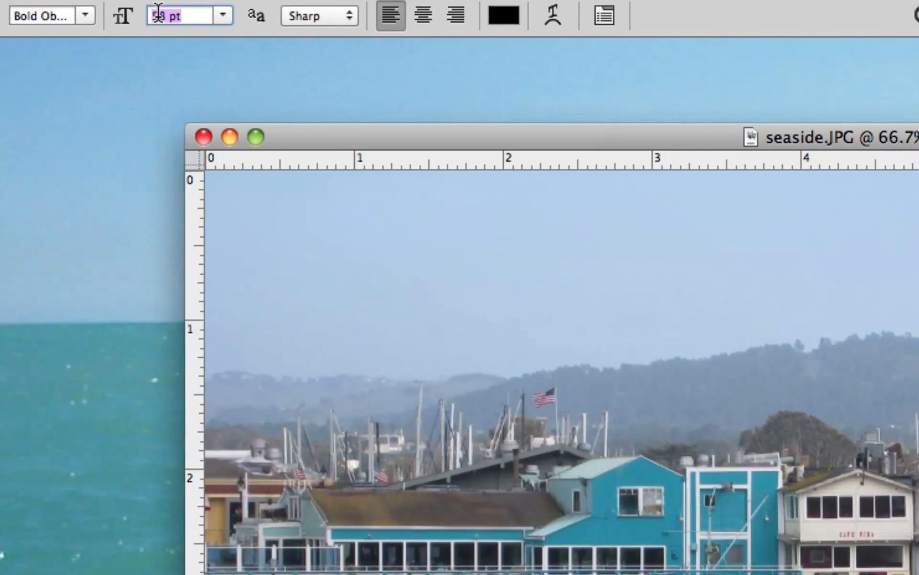
key("Up")
key("Up")
key("Up")
key("Up")
key("Down")
key("Down")
key("Up")
key("Up")
key("Up")
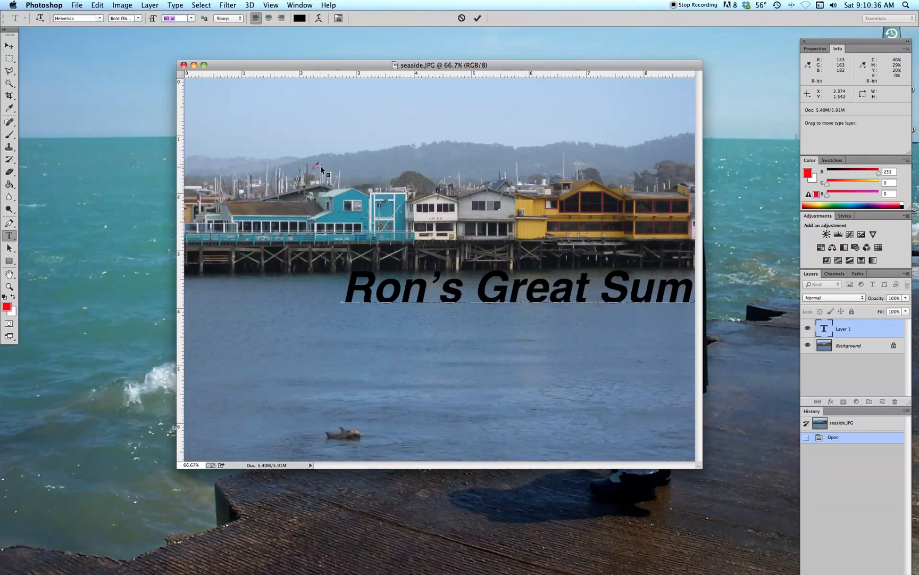
key("Up")
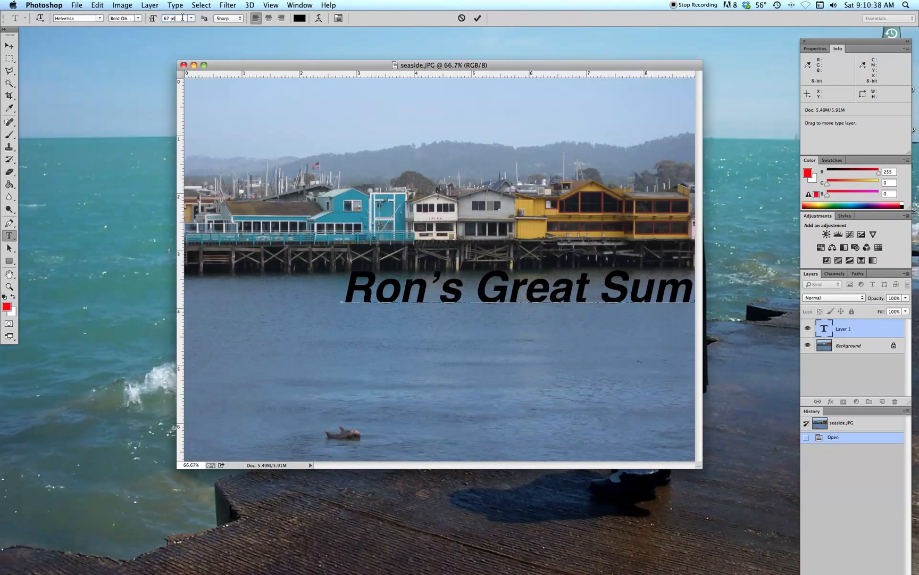
- Move the text up and to the left so it lies across the pier supports
left_click(9, 46)
left_click_drag(507, 267, 358, 229)
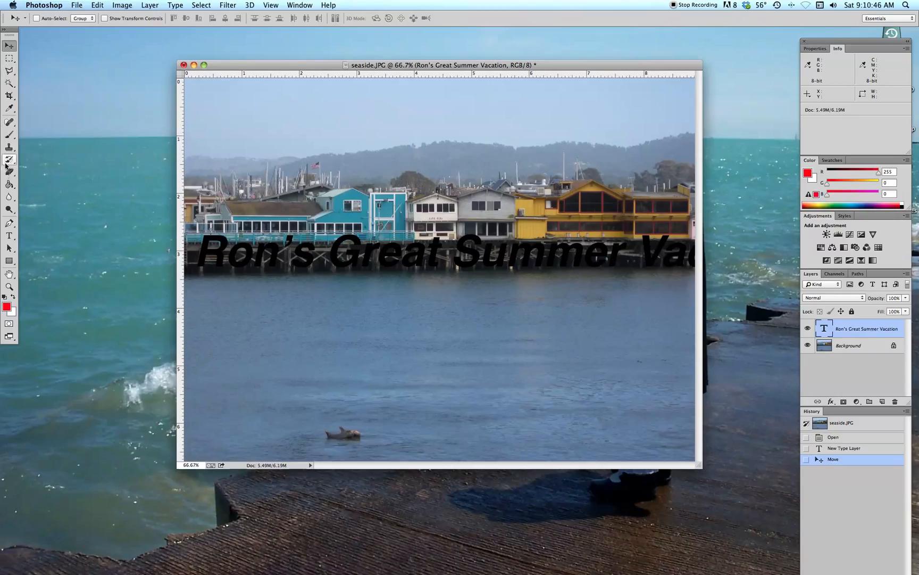
- Recolour the whole text line with gold (cca94d) sampled from the yellow building
left_click(9, 235)
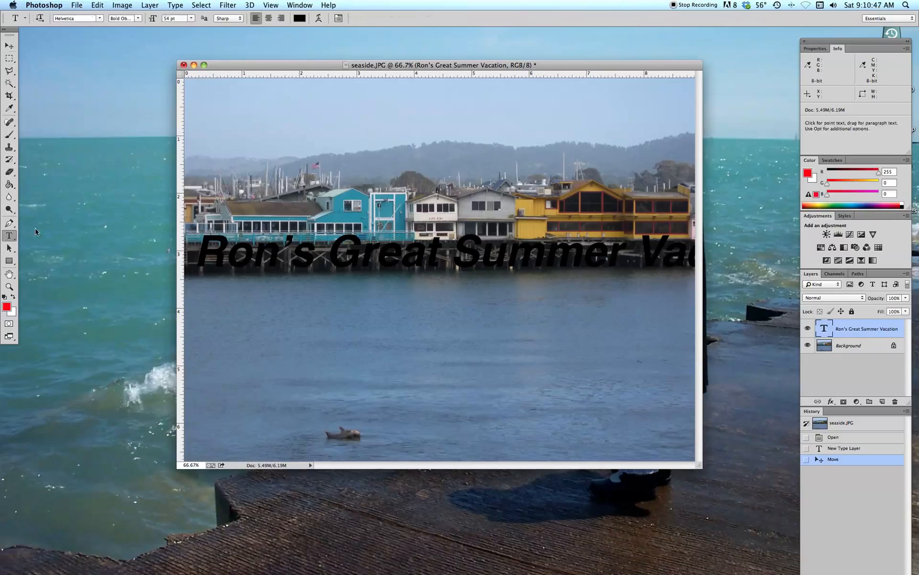
triple_click(238, 241)
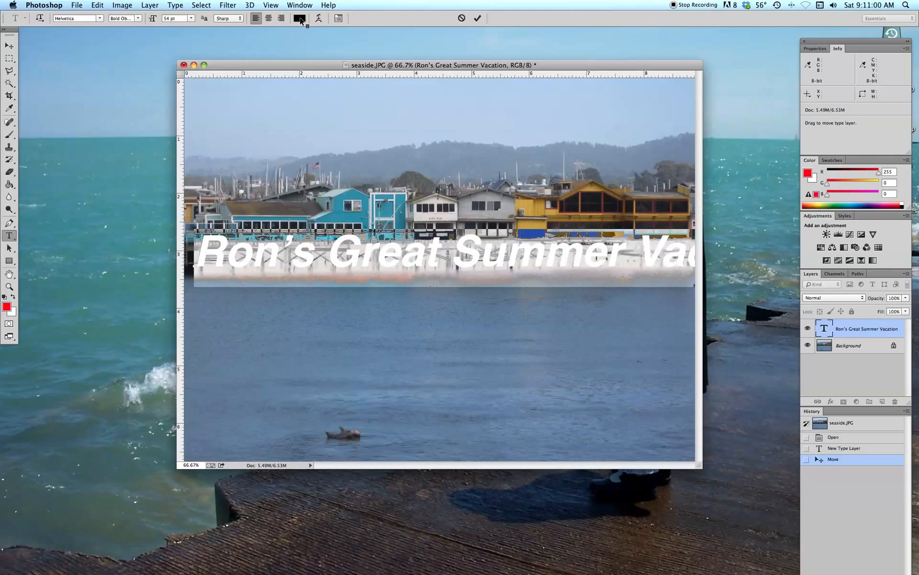
left_click(300, 20)
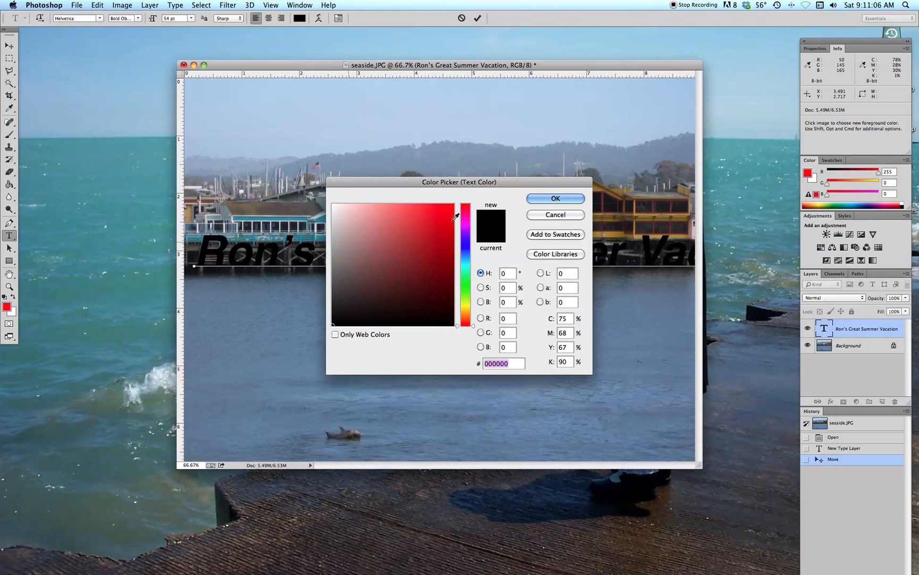
mouse_move(465, 274)
left_mouse_down()
mouse_move(464, 242)
mouse_move(379, 215)
mouse_move(334, 216)
mouse_move(358, 245)
mouse_move(336, 250)
left_mouse_up()
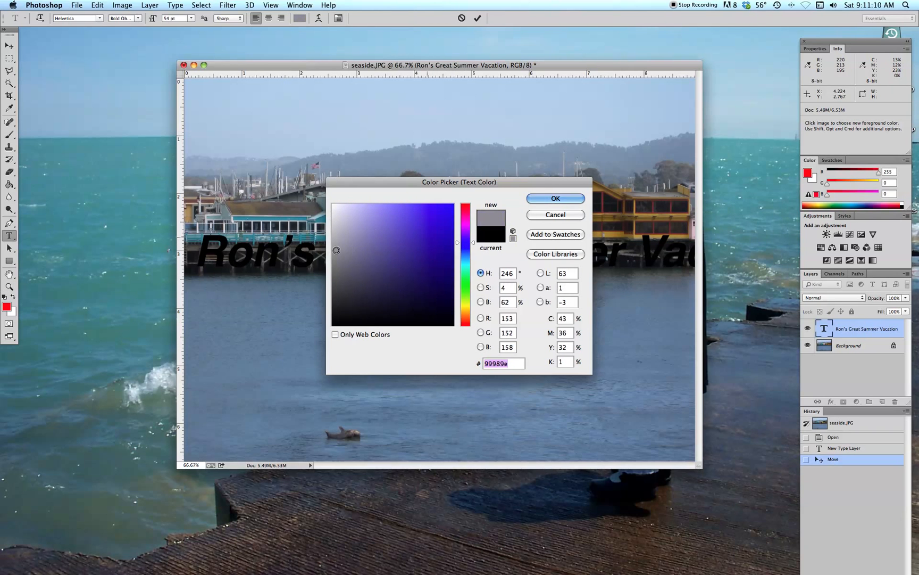
left_click_drag(522, 182, 491, 293)
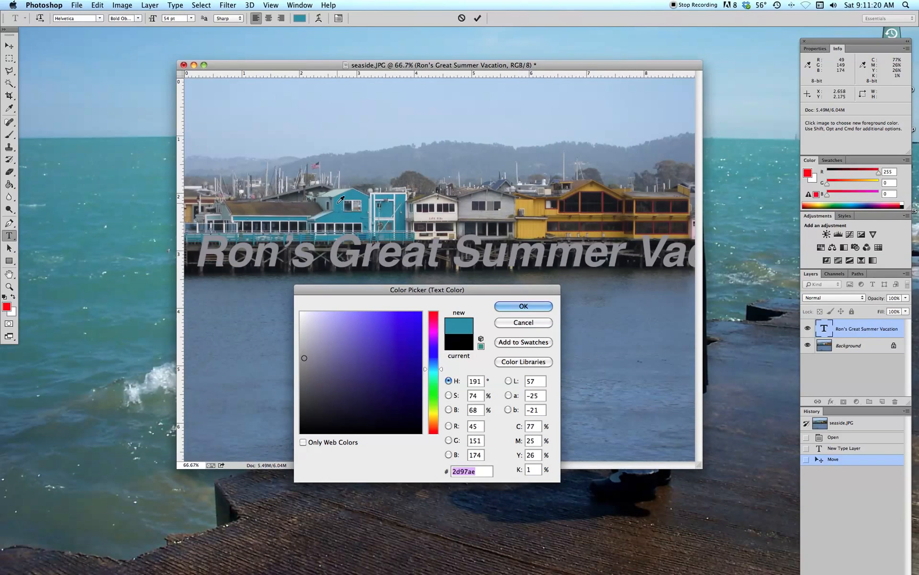
left_click(339, 202)
left_click(531, 207)
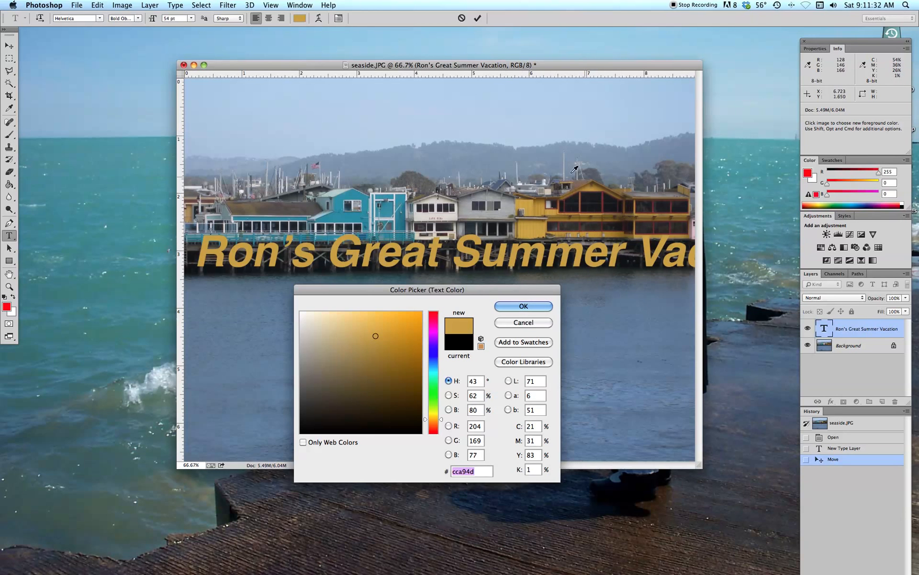
left_click(523, 307)
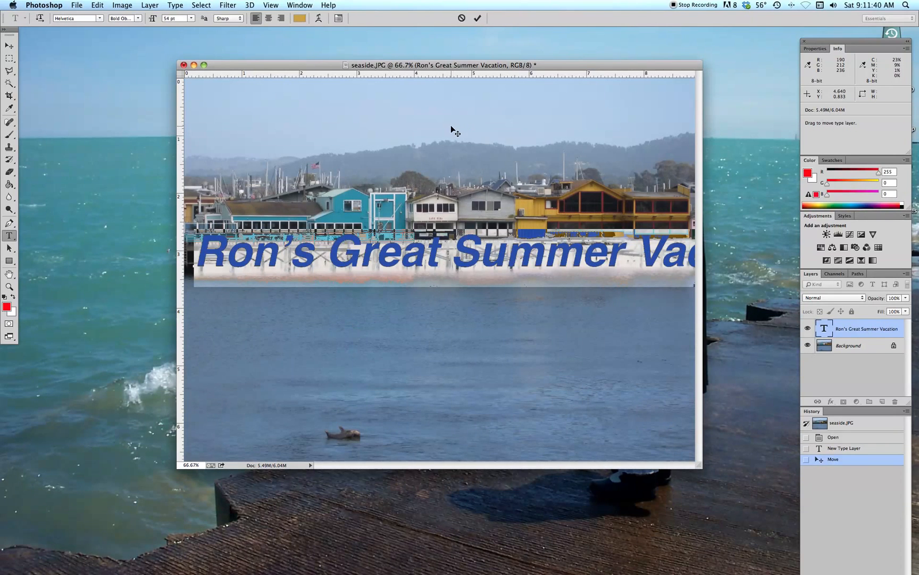
- Select the whole title line and reduce its size to 40 pt so it fits within the photo's width
left_click(296, 251)
triple_click(286, 251)
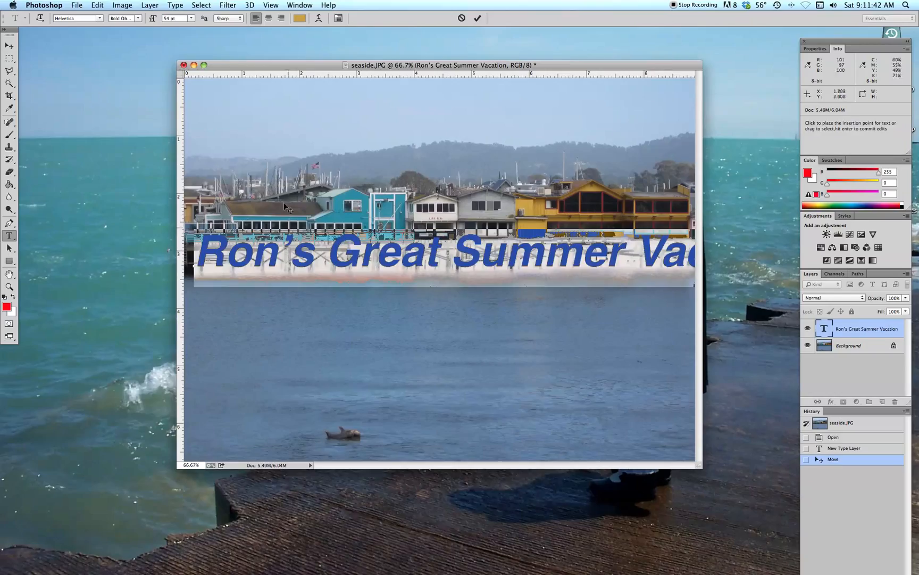
left_click(180, 17)
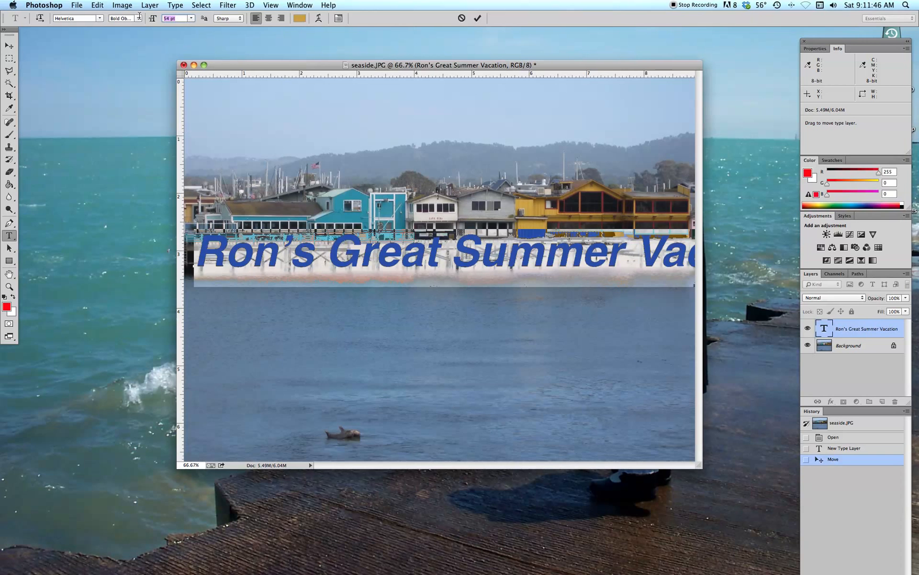
key("Down")
key("Down")
key("Down")
key("Down")
key("Down")
key("Down")
key("Down")
key("Down")
key("Down")
key("Down")
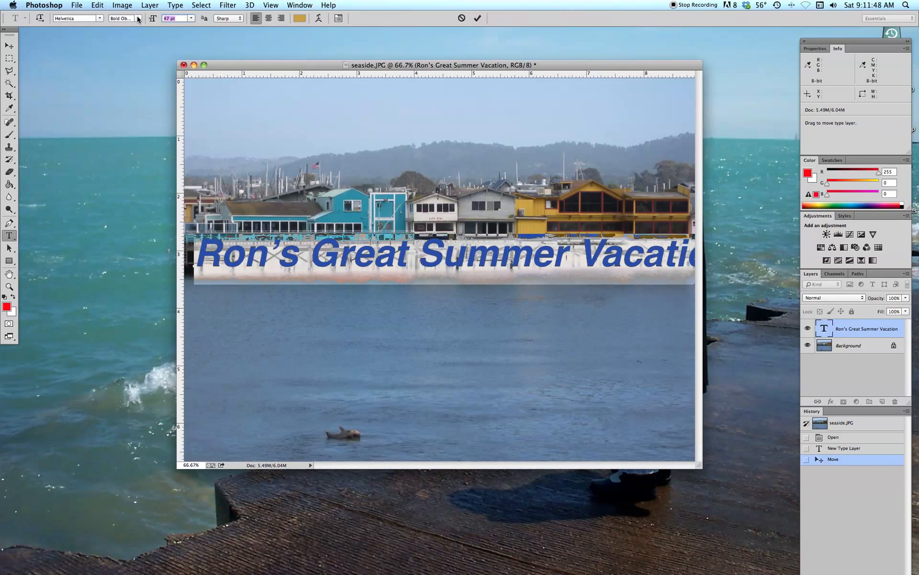
key("Down")
key("Down")
key("Down")
key("Down")
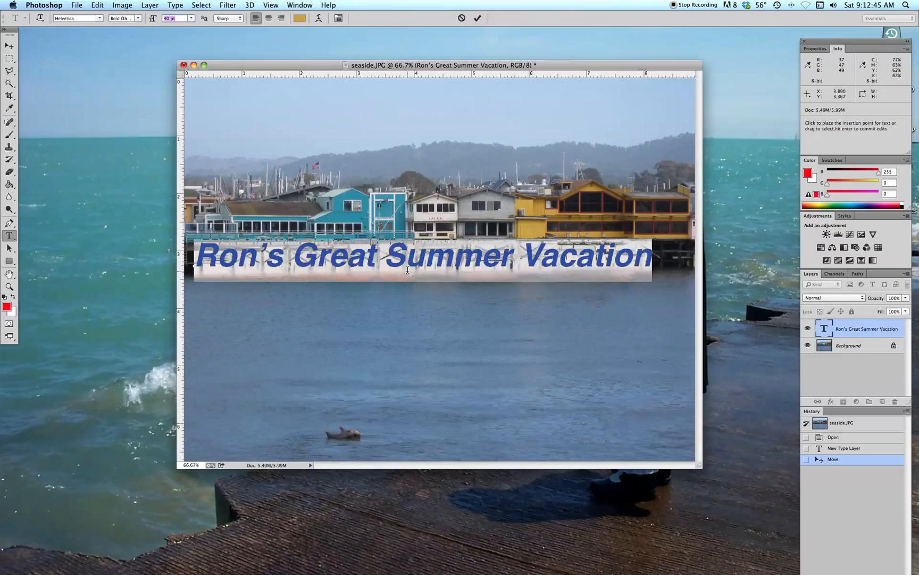
- Delete the word "Great" from the title so it ends in "Summer Vacation", and commit the text edit
left_click(366, 259)
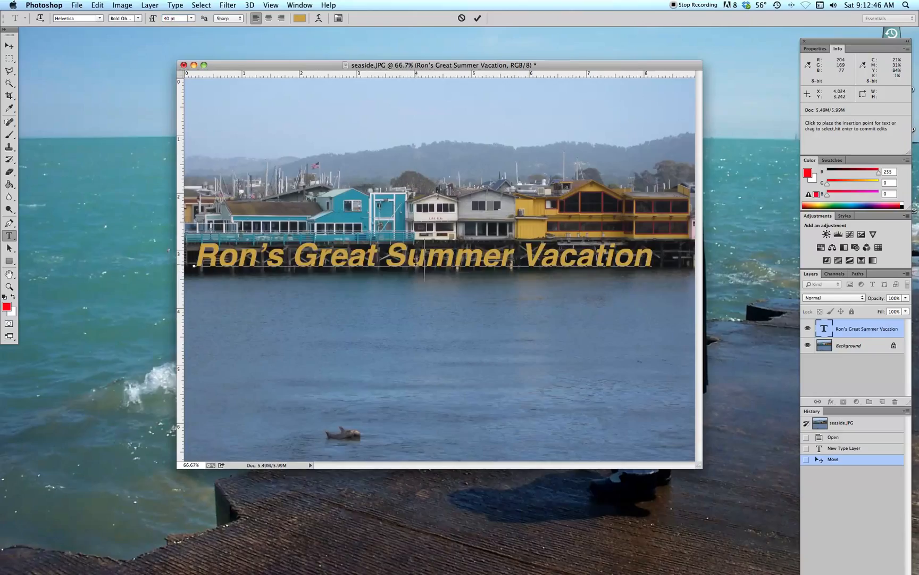
double_click(365, 258)
key("Left")
key("Delete")
key("Delete")
key("Delete")
key("Delete")
key("Delete")
key("Delete")
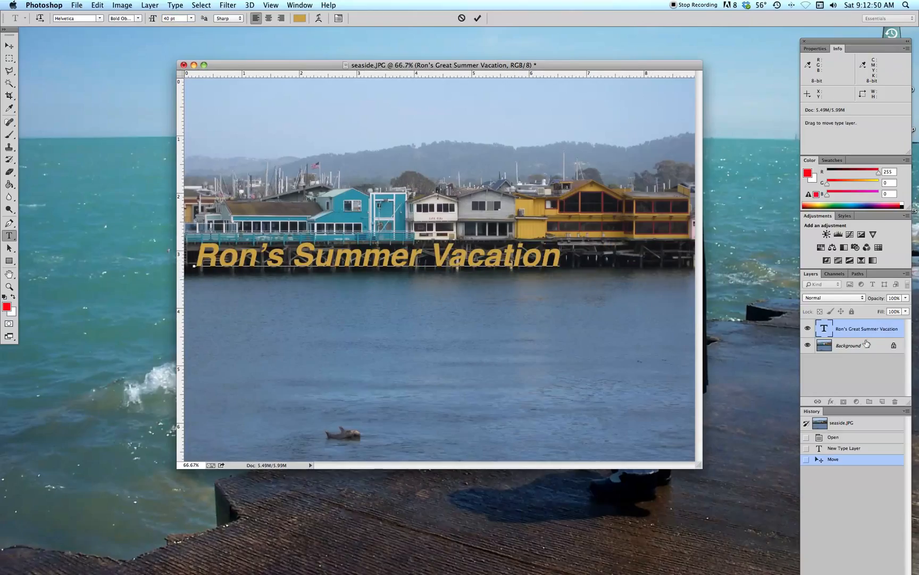
left_click(839, 335)
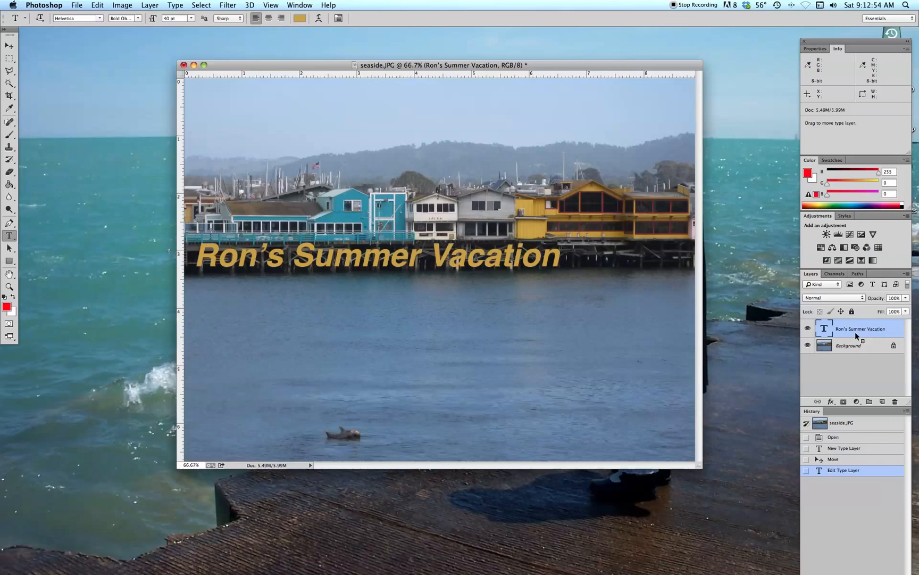
- Move the title right and slightly down so it sits roughly centred along the pier's waterline
left_click(9, 46)
left_click_drag(384, 259, 458, 280)
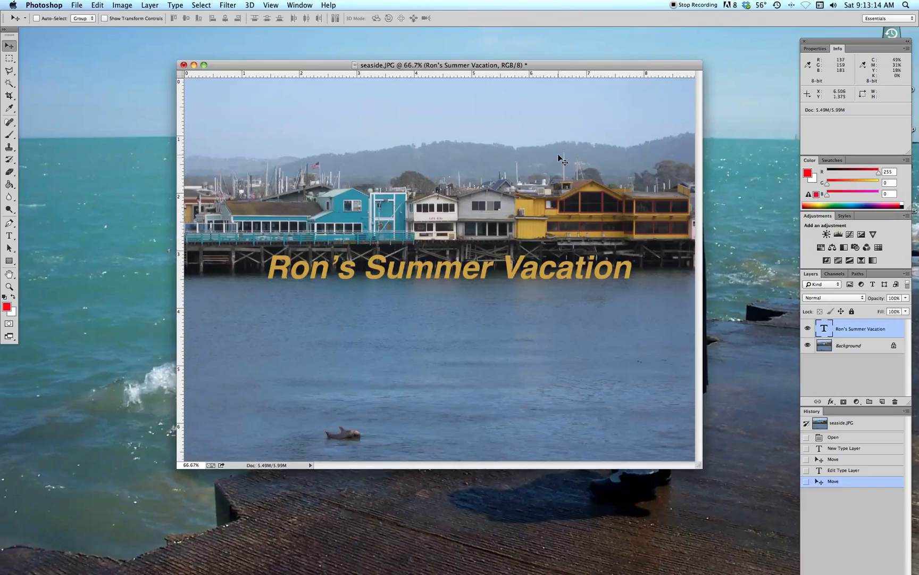
- Save the layered image as seaside.psd in Photoshop format in the "Pics to upload" folder, with Maximize Compatibility on
key("super+shift+s")
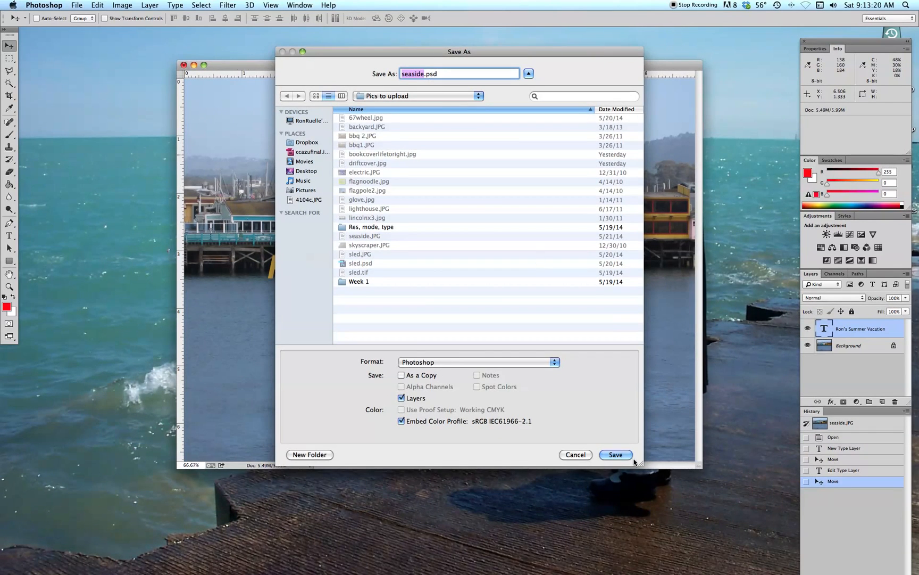
left_click(619, 456)
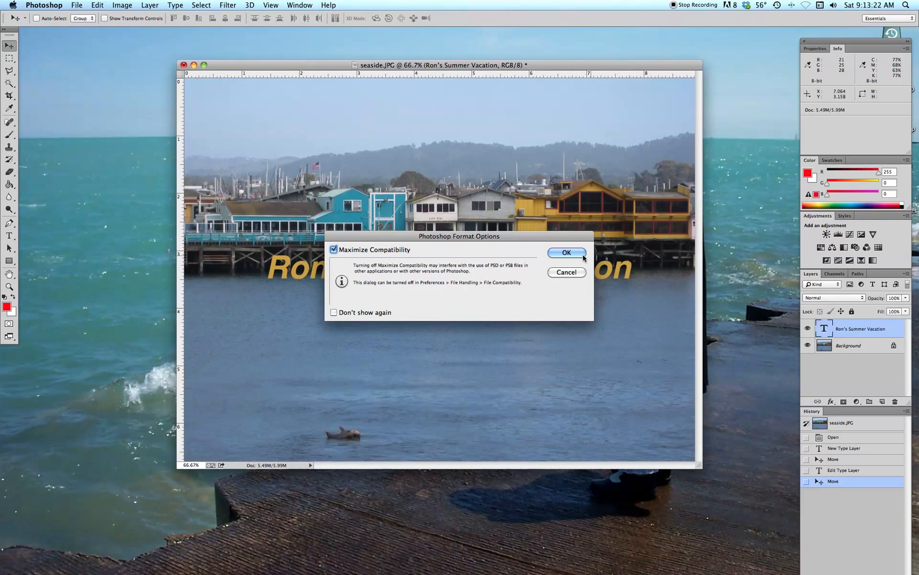
left_click(568, 253)
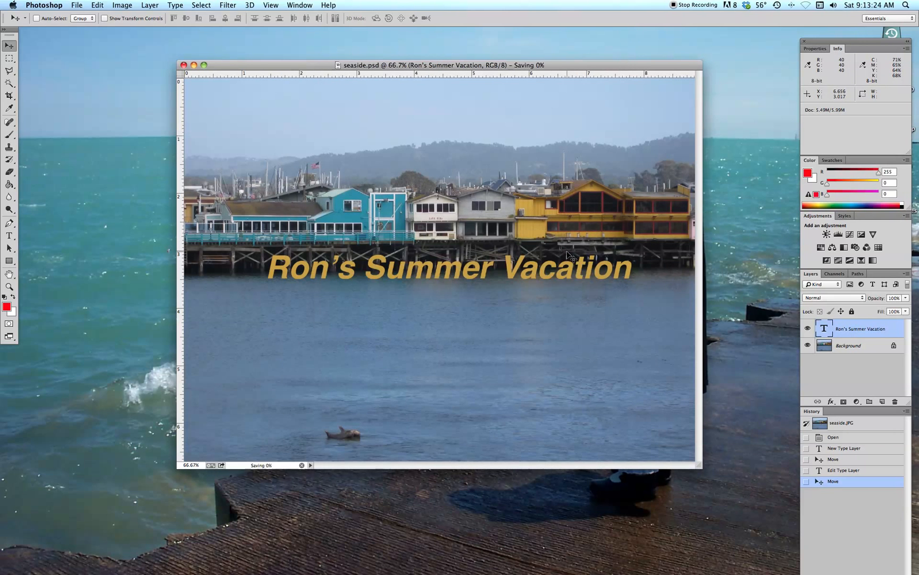